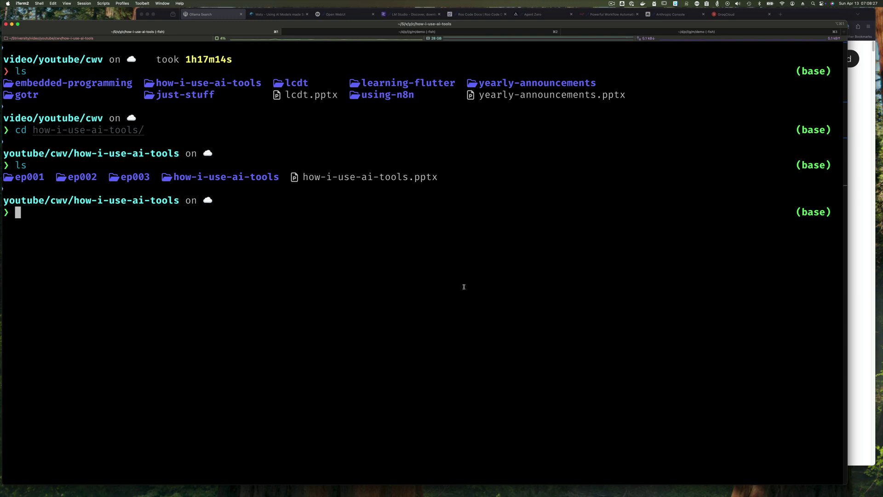
Create a directory named ep004 inside how-i-use-ai-tools and change into it.
type("mkdir ep004")
key("Return")
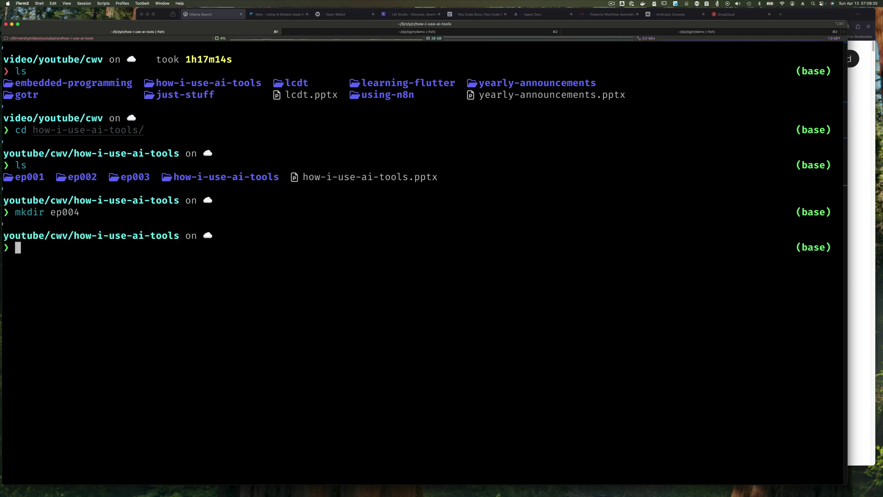
type("cd ep004/")
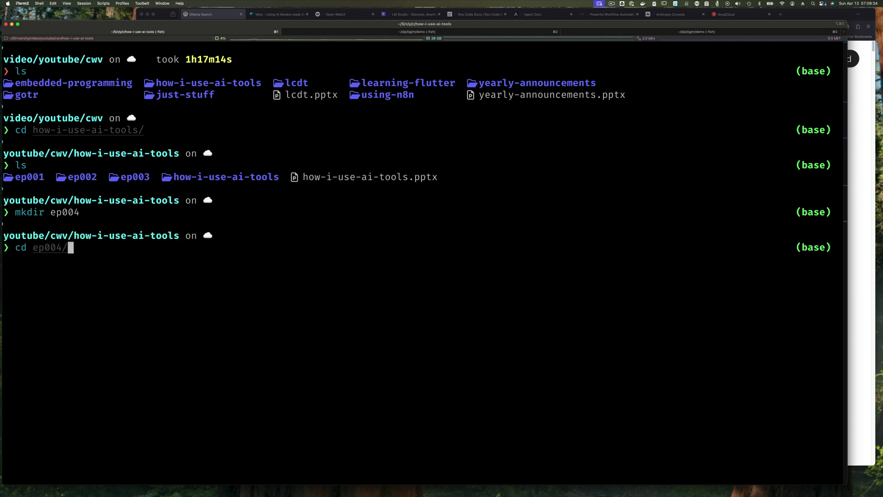
key("Return")
Create an empty .no-code file in the ep004 directory with touch.
type("touch .no")
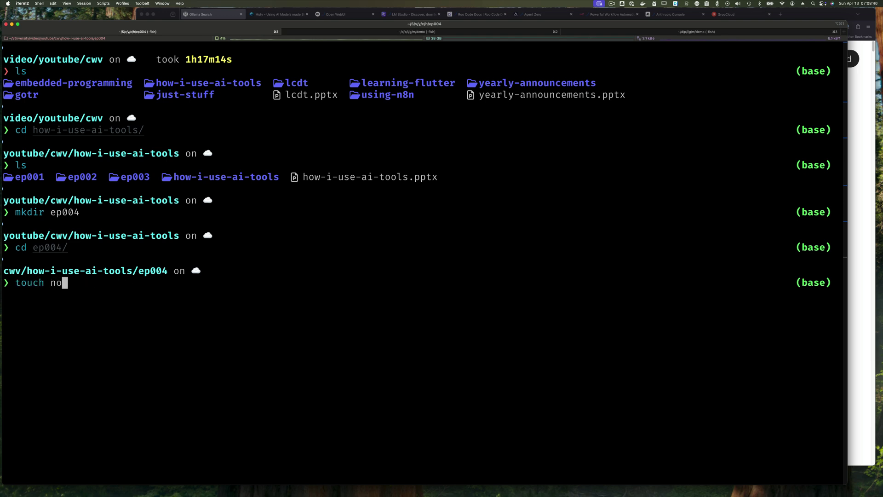
key("Right")
key("Return")
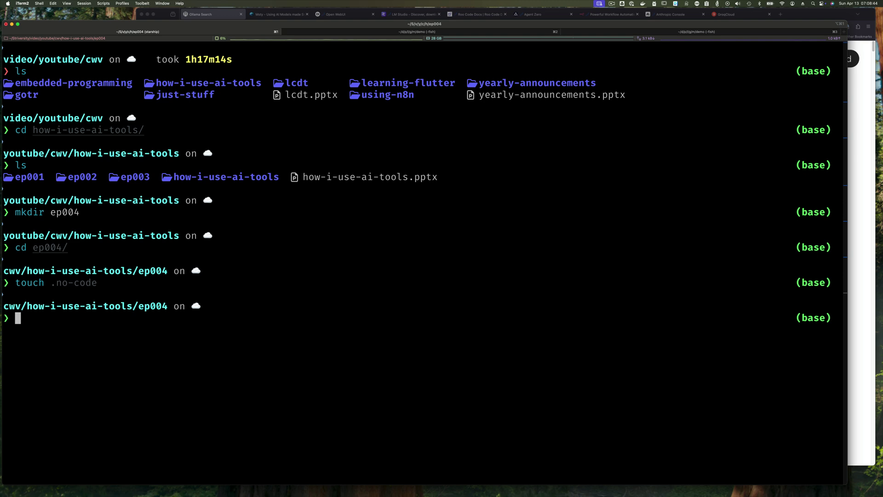
Switch to Firefox and download the Mac Intel Chip version of Msty from the msty.app page.
key("super+Tab")
left_click(268, 14)
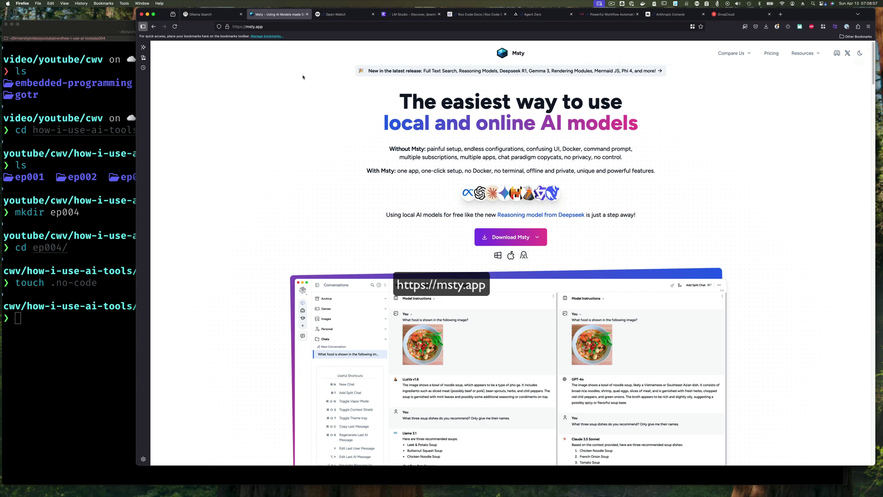
key("super+equal")
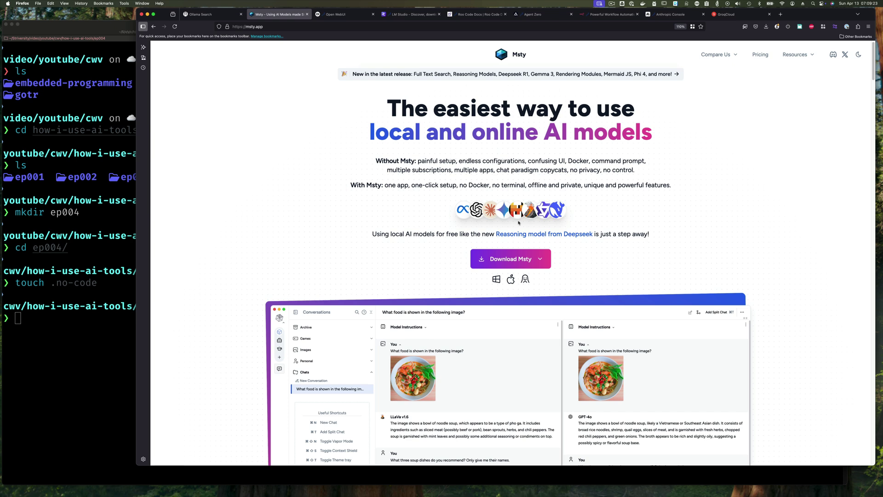
left_click(504, 260)
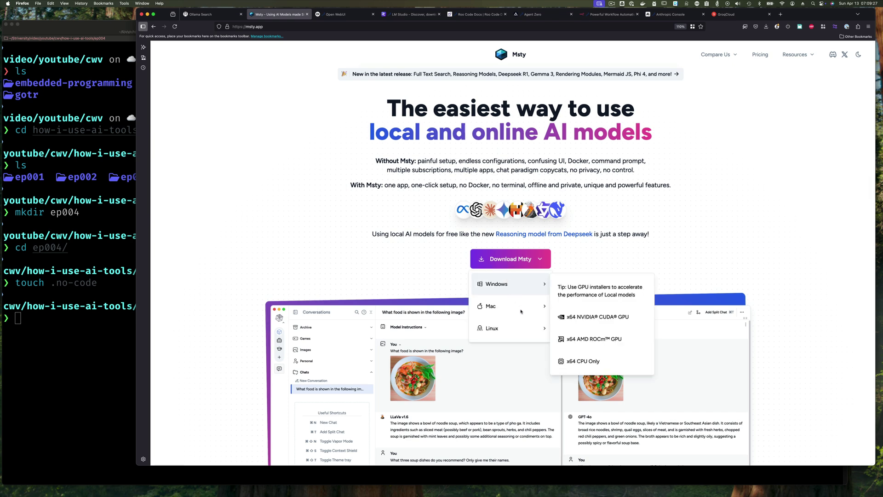
mouse_move(526, 313)
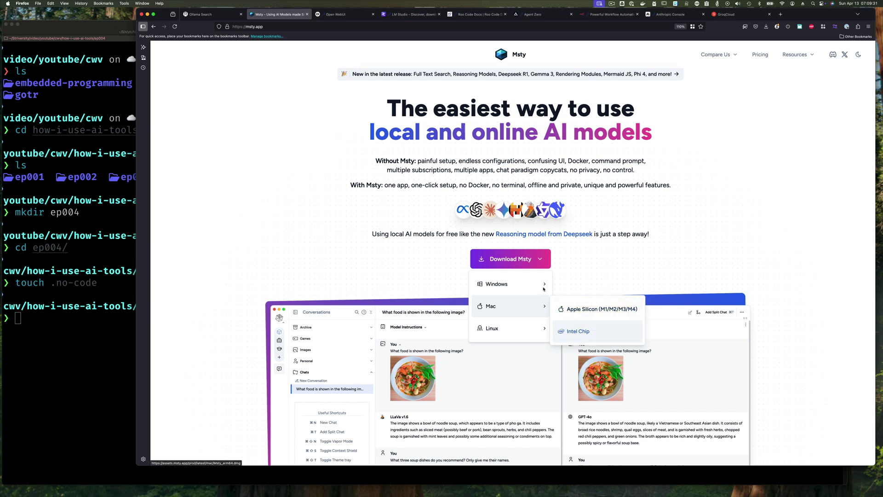
mouse_move(524, 281)
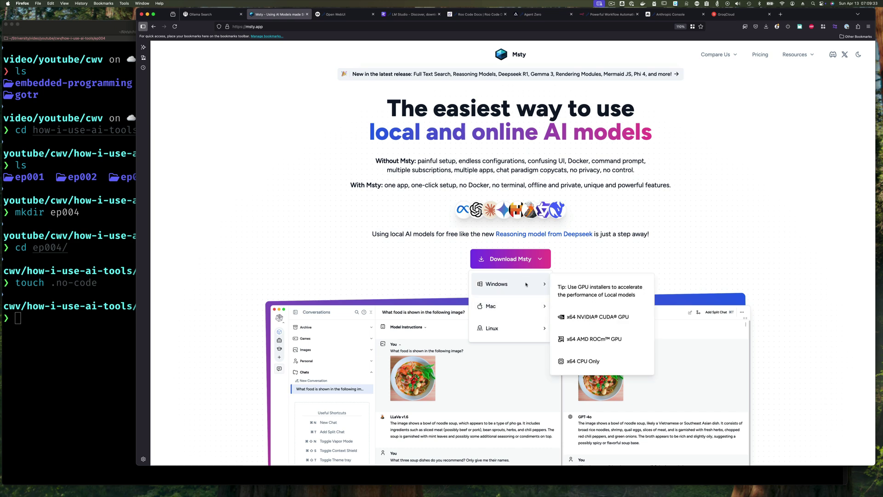
mouse_move(512, 329)
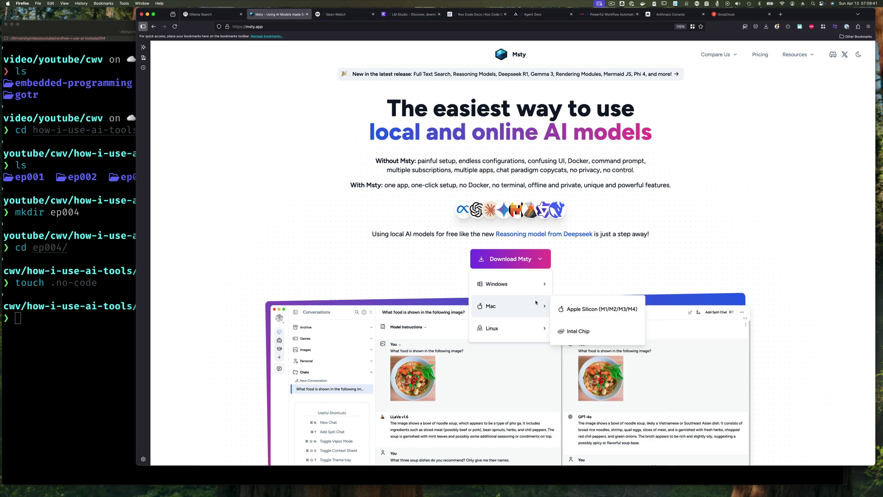
left_click(573, 330)
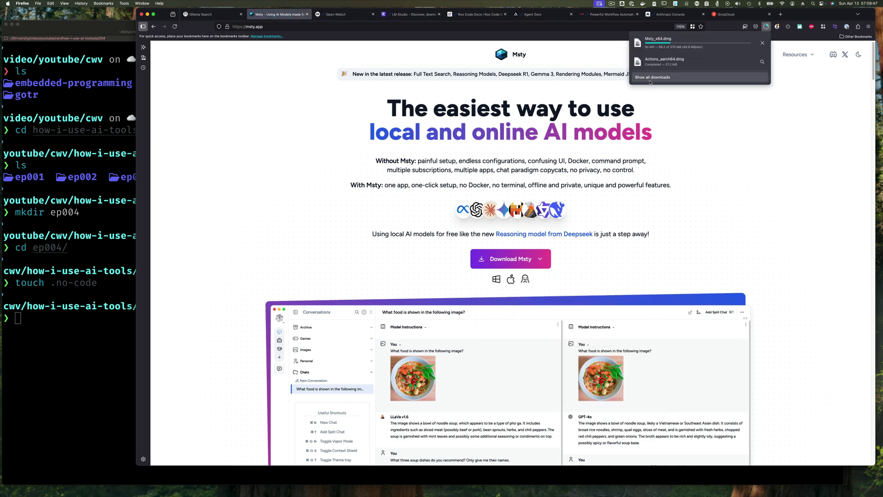
Install Msty from the downloaded Msty_x64.dmg into Applications, replacing the older copy, and close the installer window.
left_click(675, 45)
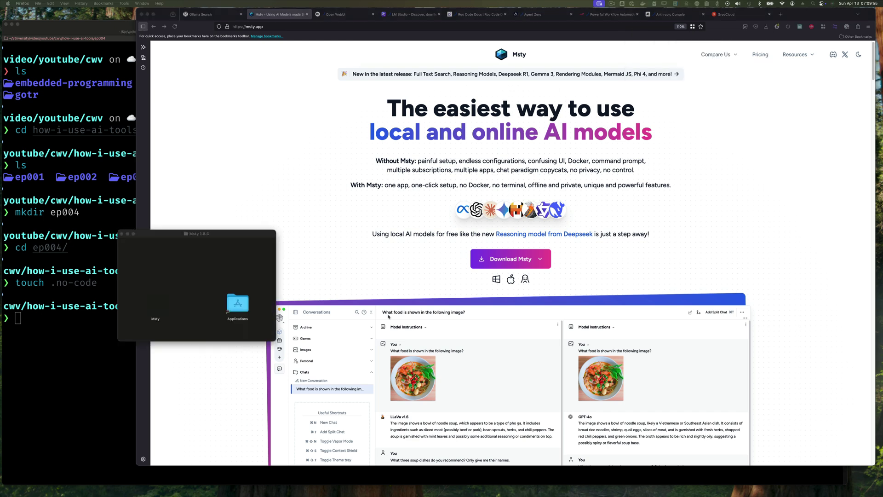
left_click_drag(155, 302, 238, 304)
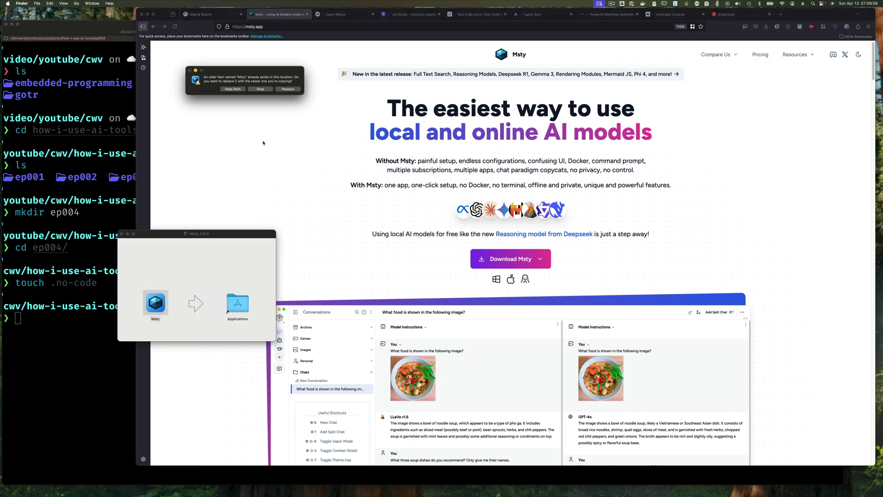
left_click(287, 89)
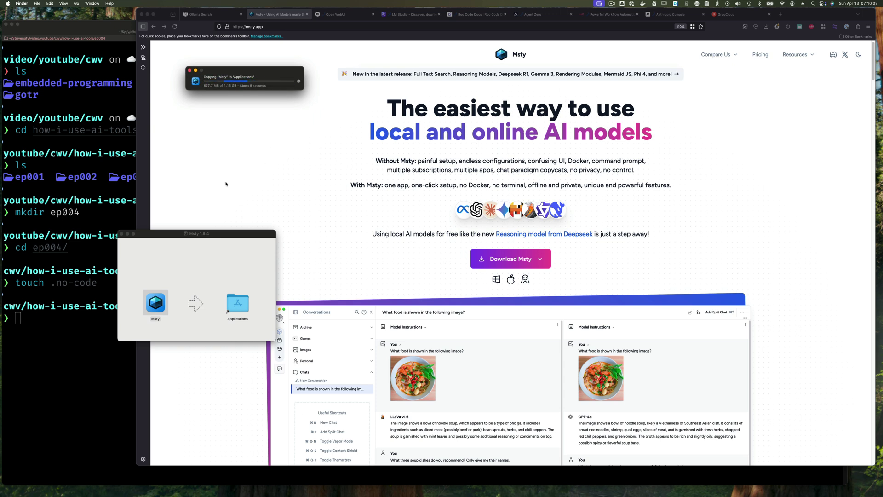
left_click(122, 234)
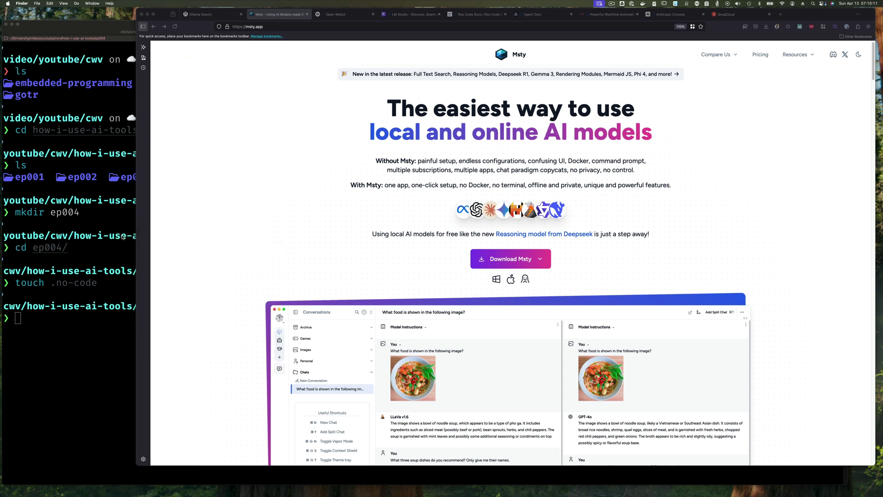
Search the Mac for msty and launch the app.
key("super+space")
type("msty")
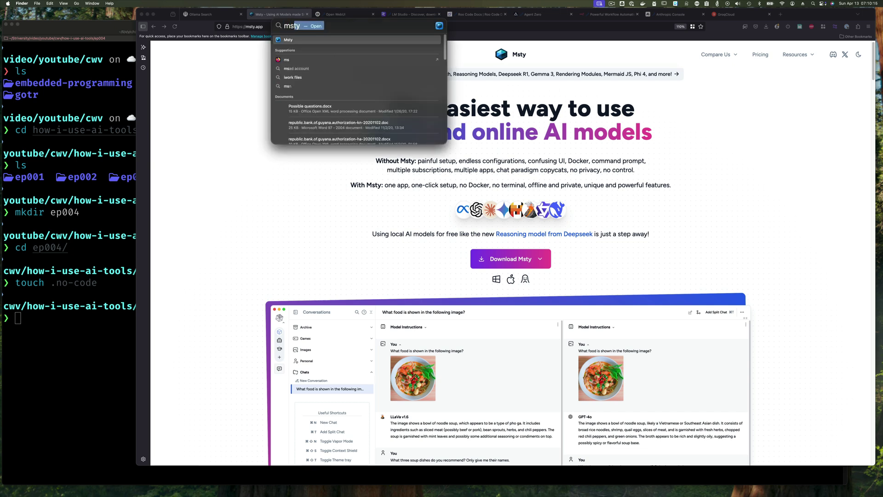
key("Return")
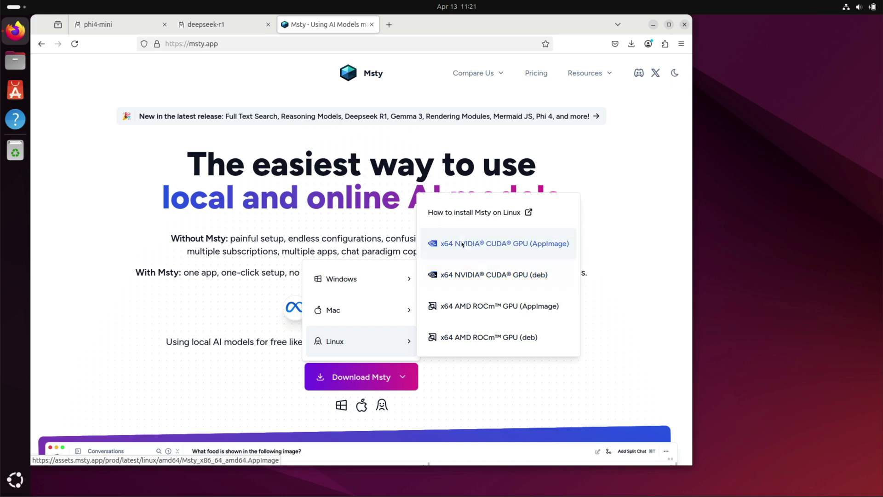
On the Linux machine, open the Msty Linux install guide and find the .deb CPU installer on the docs' Download page.
left_click(459, 213)
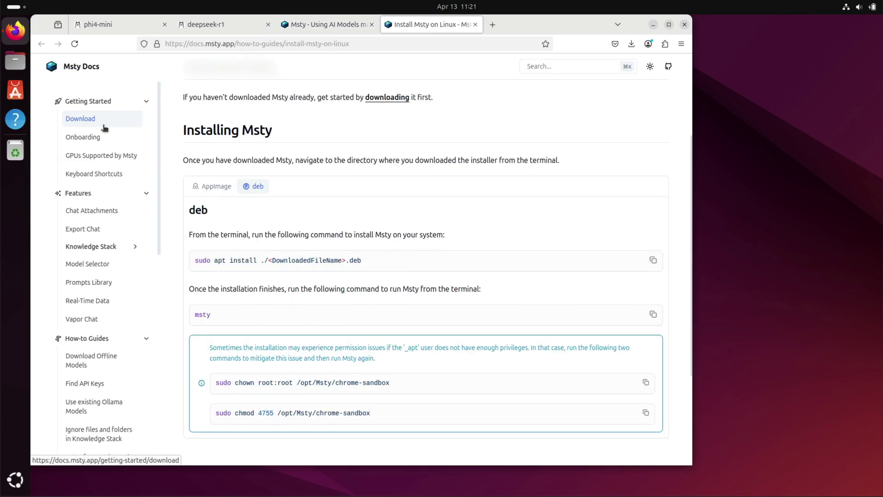
left_click(130, 121)
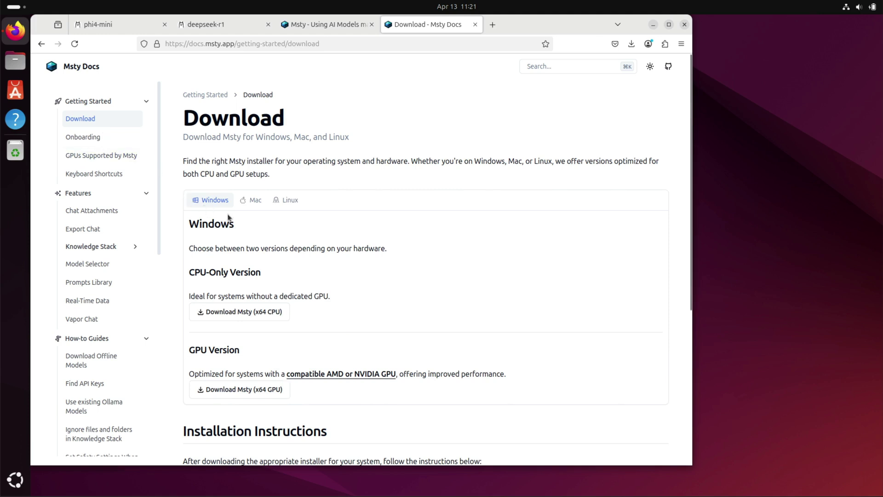
left_click(291, 202)
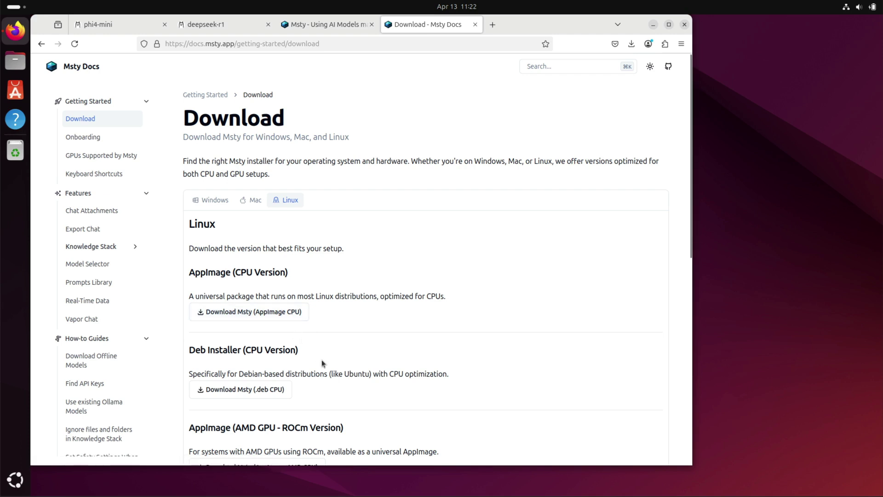
scroll(323, 363, "down", 2)
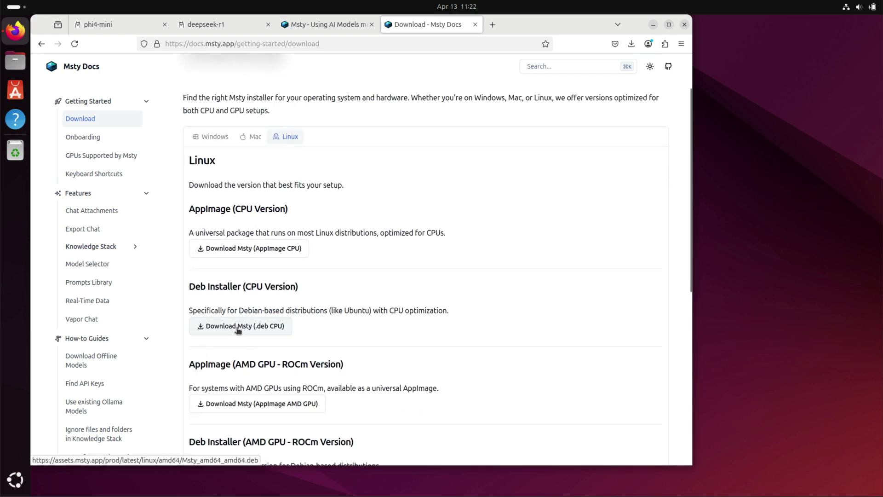
Install the Msty_amd64_amd64.deb package in the Downloads folder with sudo dpkg -i.
type("sudo dpky")
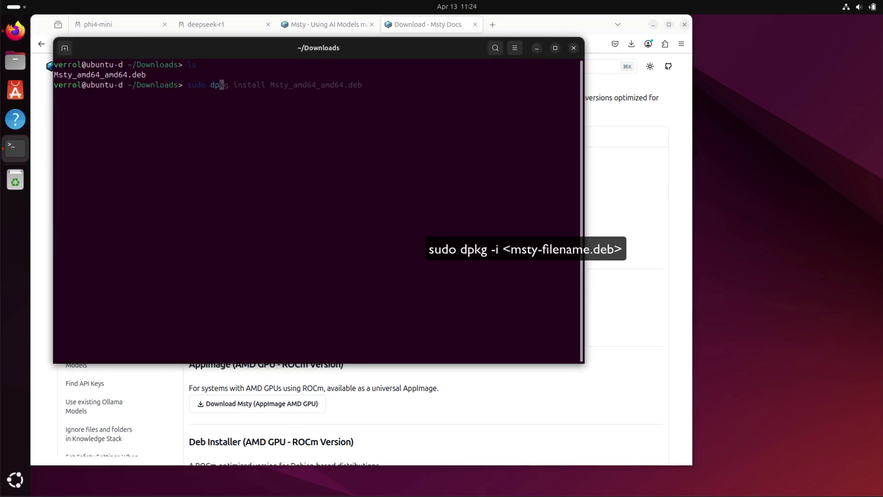
key("BackSpace")
type("g -i")
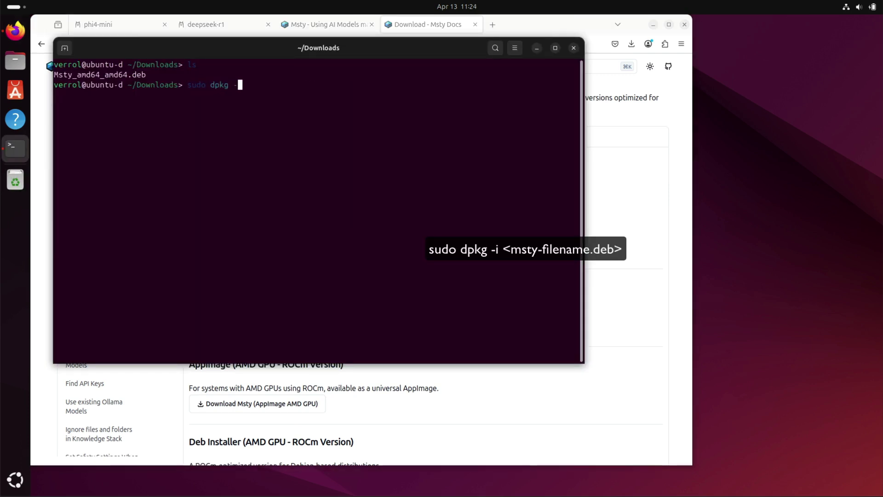
type(" M")
key("Tab")
key("Return")
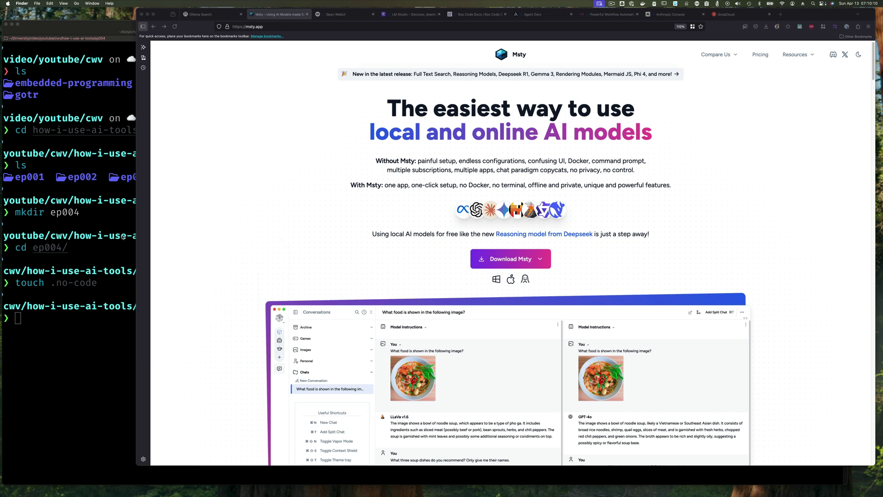
Launch the installed Msty app on the Mac and allow the internet-downloaded app to open.
key("super+space")
type("ms")
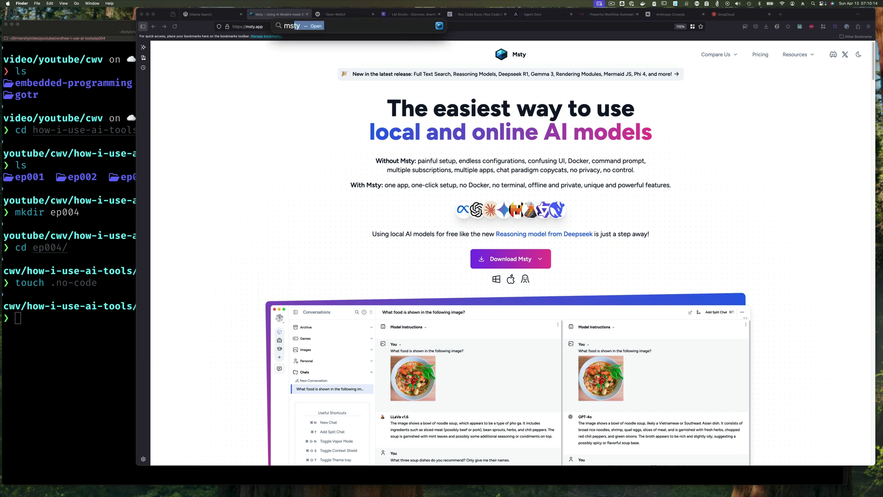
key("Return")
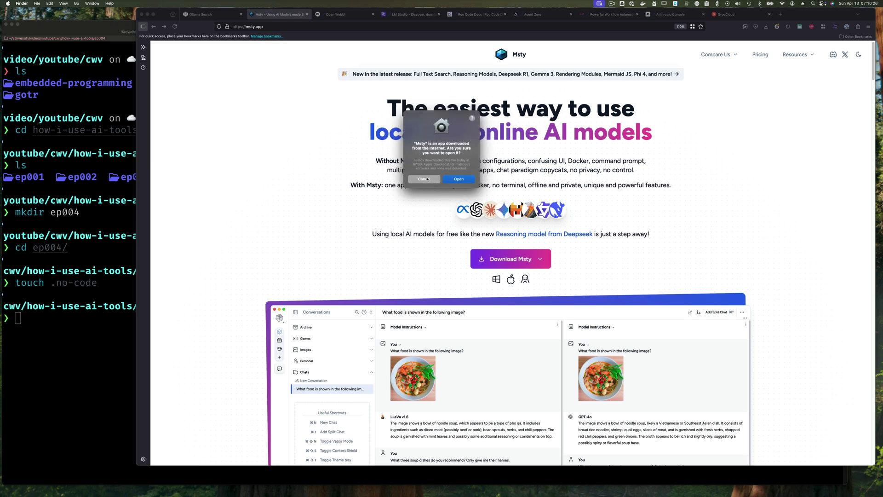
left_click(448, 181)
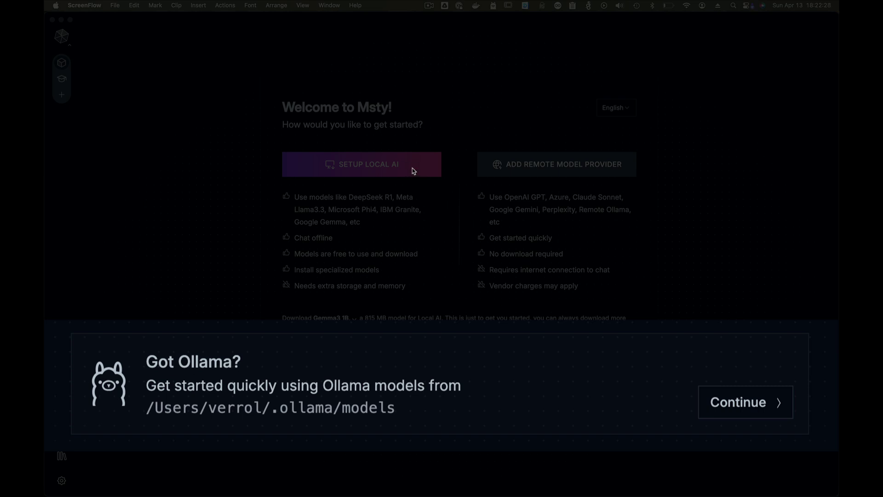
Start adding a remote model provider in Msty and choose Ollama Remote as the provider.
left_click(570, 170)
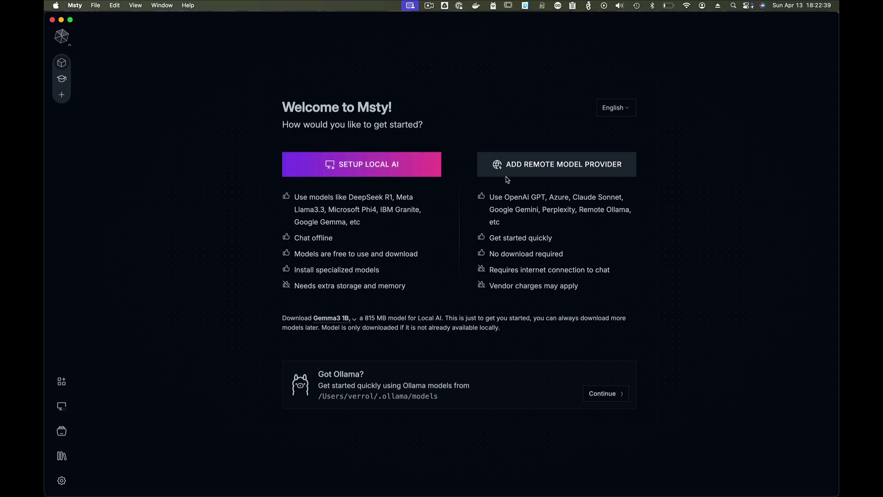
left_click(562, 168)
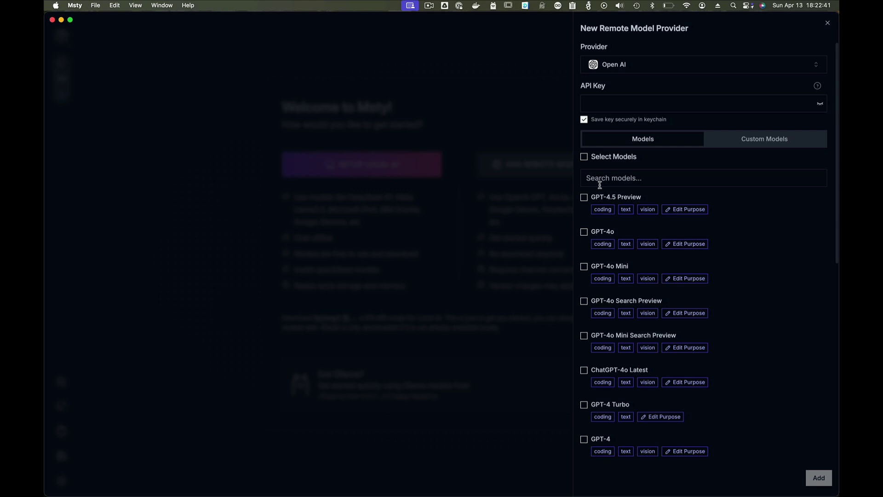
left_click(649, 69)
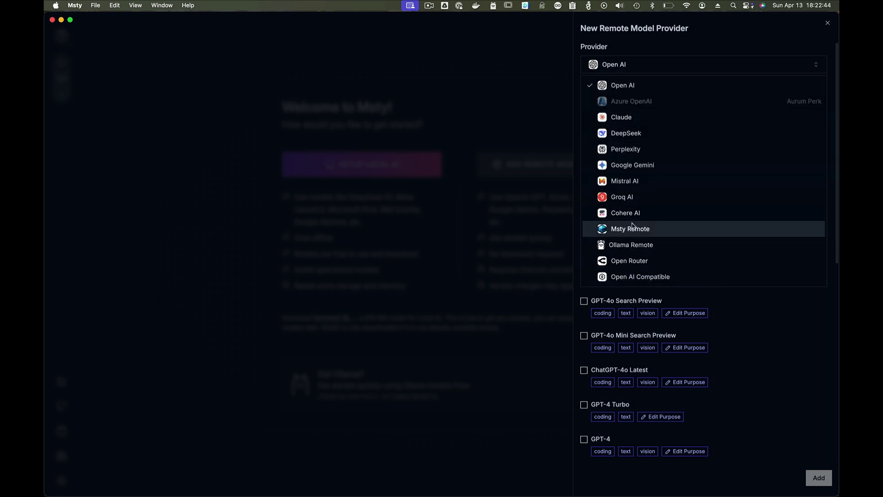
left_click(634, 245)
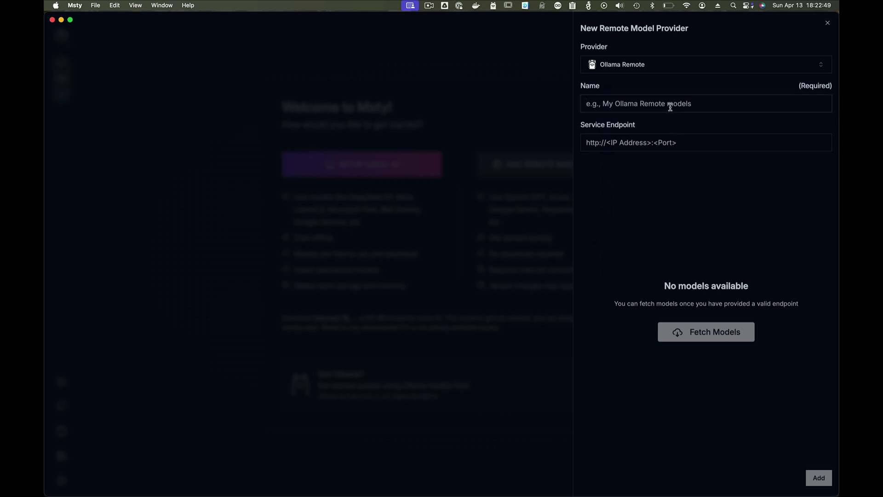
Name the new remote model provider "My Ollama Install".
left_click(670, 107)
type("My Ollama")
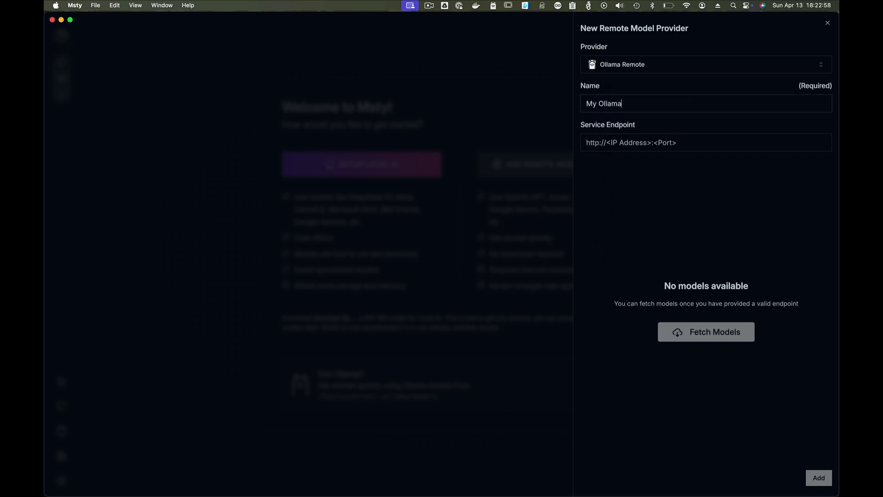
type(" Install")
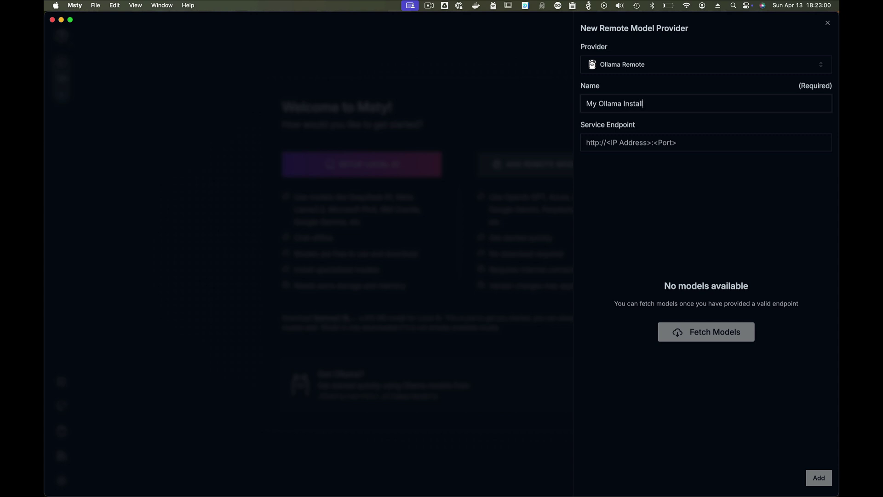
left_click(696, 143)
type("http://")
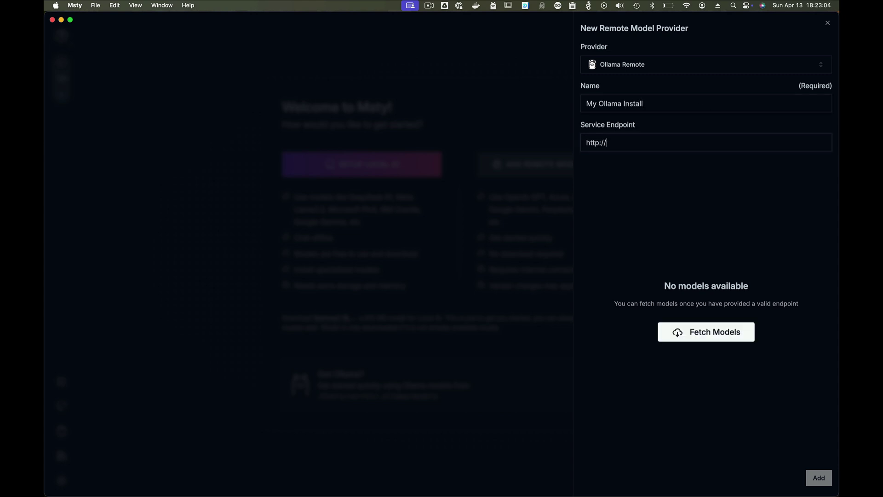
type("localhost:")
type("11422")
key("BackSpace")
key("BackSpace")
type("34")
left_click(734, 332)
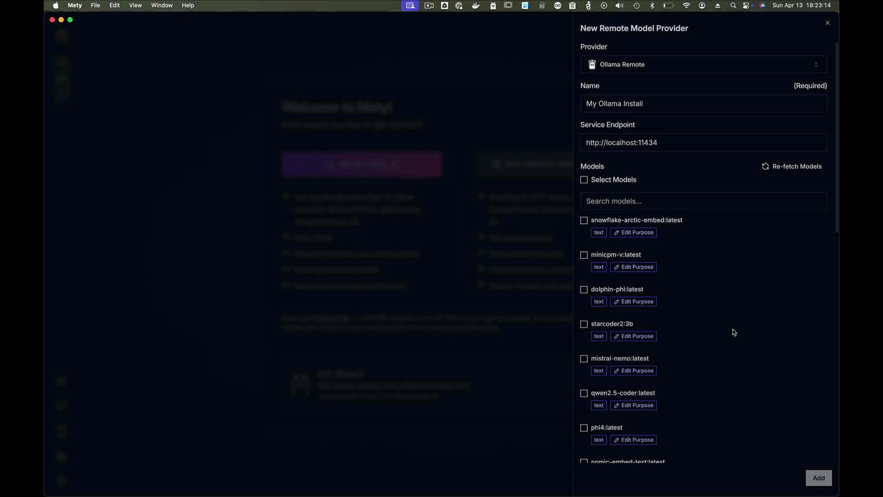
Select all the fetched Ollama models and add the new remote model provider.
left_click(585, 180)
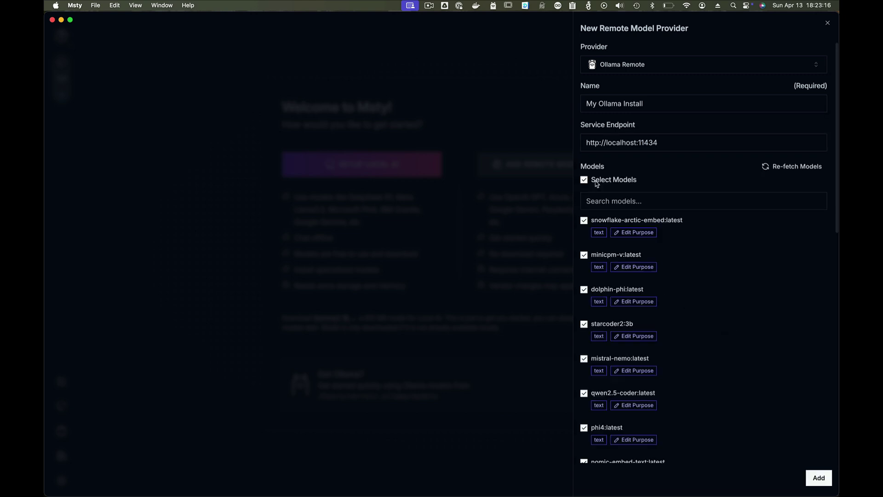
left_click(820, 478)
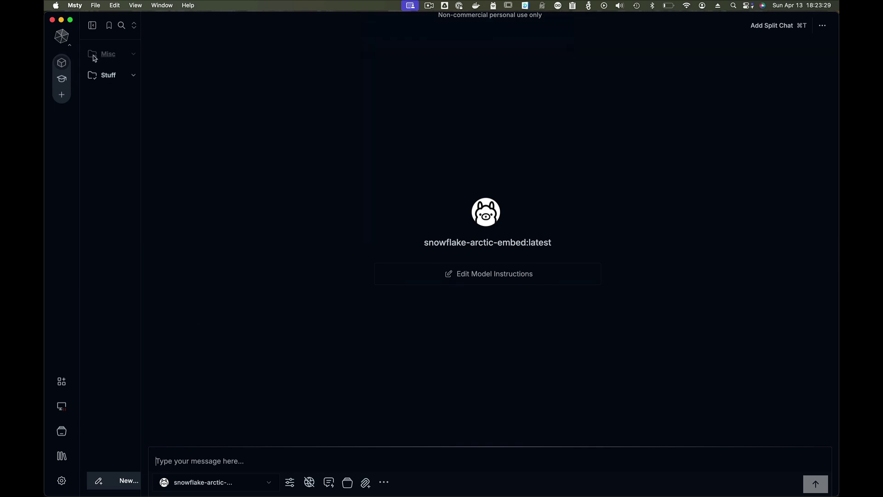
Start a new conversation in the Misc folder and choose gemma3:4b from My Ollama Install as its model.
left_click(136, 56)
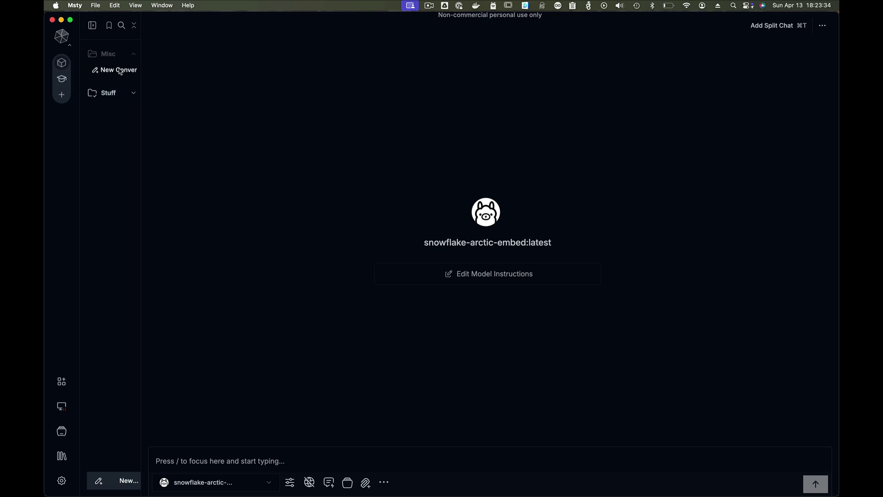
left_click(129, 70)
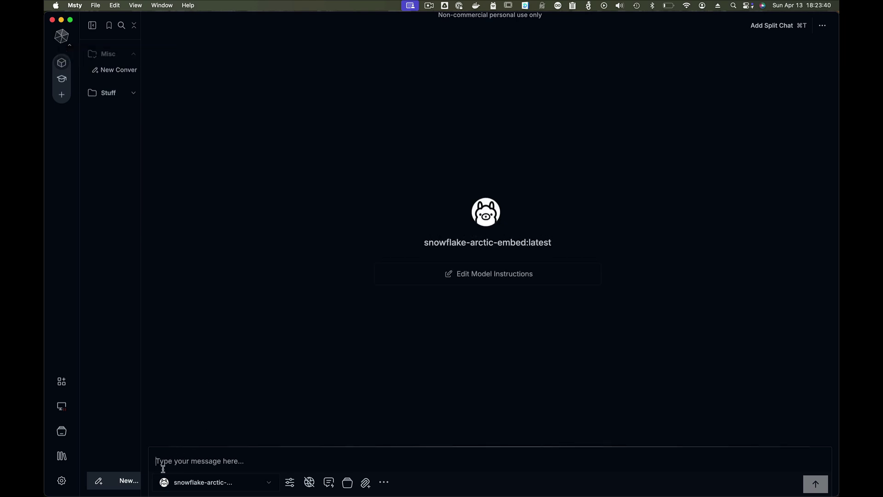
left_click(165, 482)
scroll(253, 407, "down", 3)
scroll(253, 410, "down", 5)
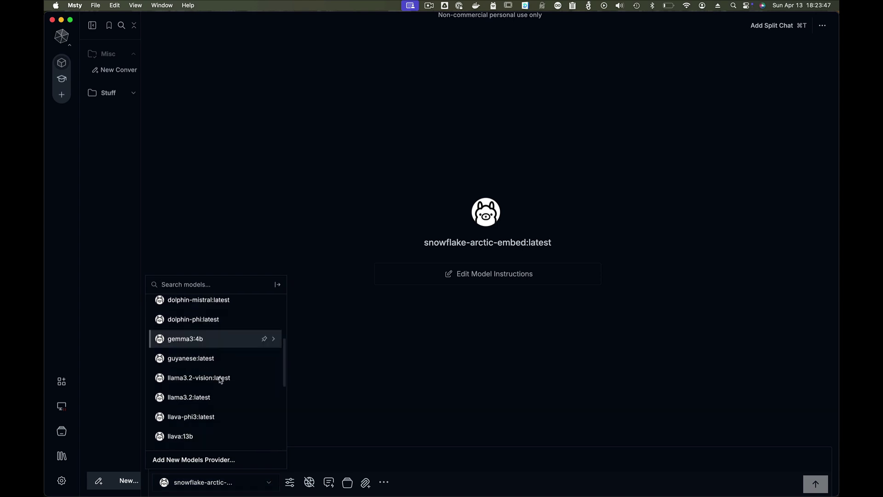
scroll(219, 395, "up", 8)
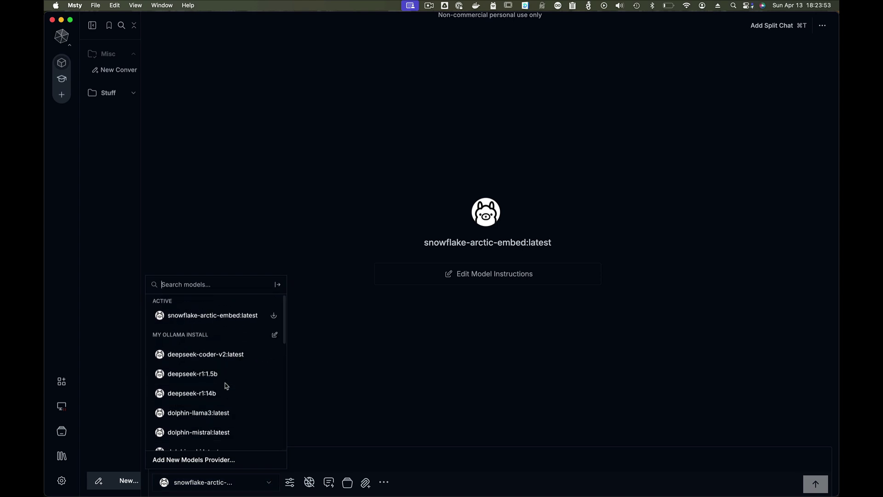
scroll(223, 351, "down", 5)
left_click(222, 353)
Send the chat message "Hello, how are you doing?" to the gemma3:4b model.
type("Hello, how are you doing?")
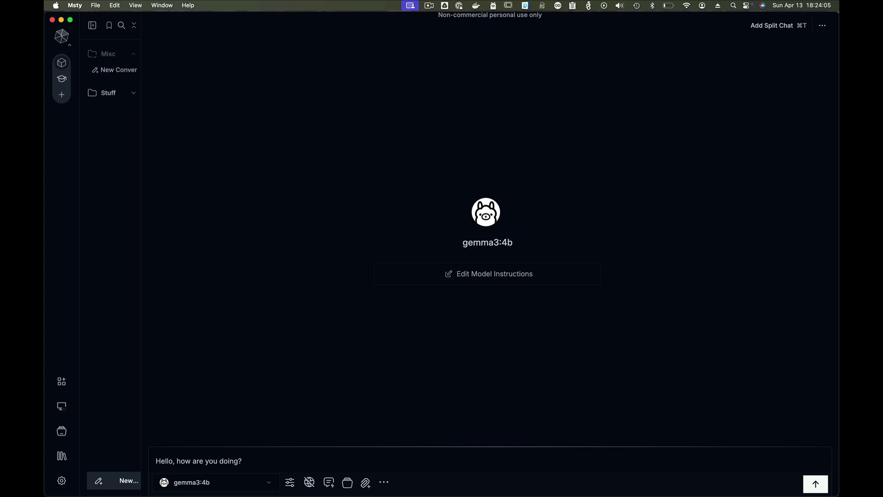
key("Return")
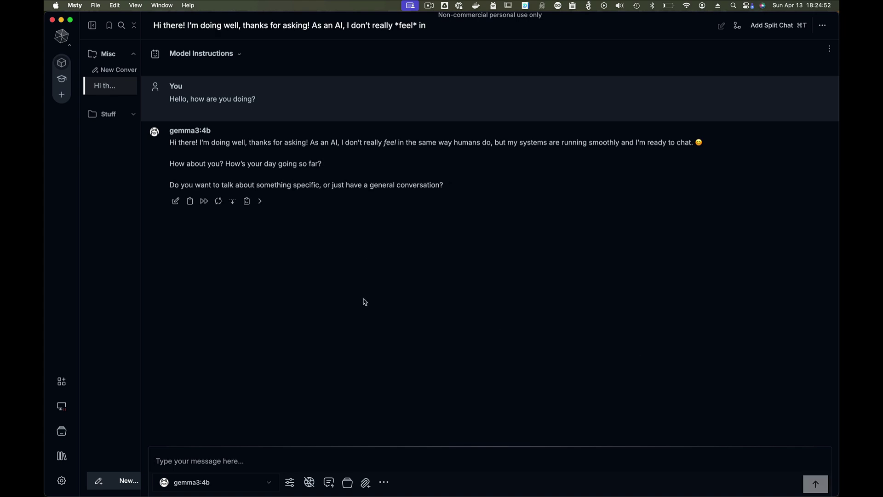
Send the follow-up prompt "Please write a simple golang web application." in the same conversation.
type("Please wer")
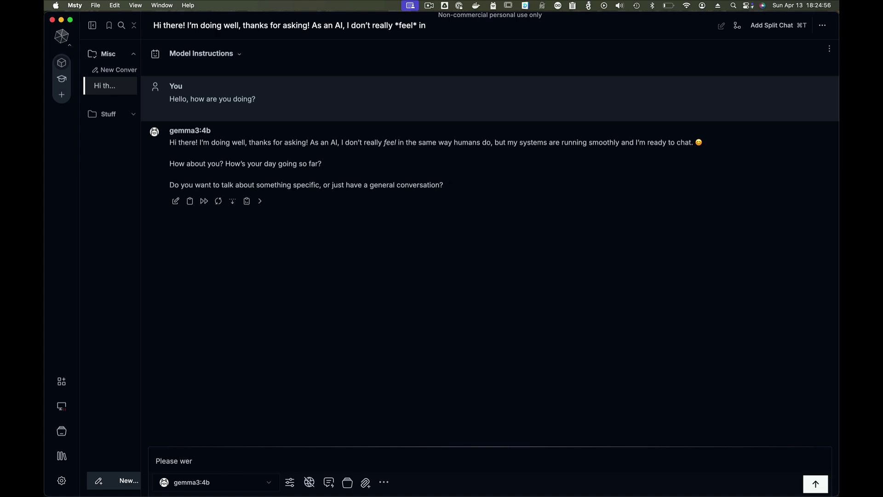
key("BackSpace")
key("BackSpace")
type("rite a simple golan g web application.")
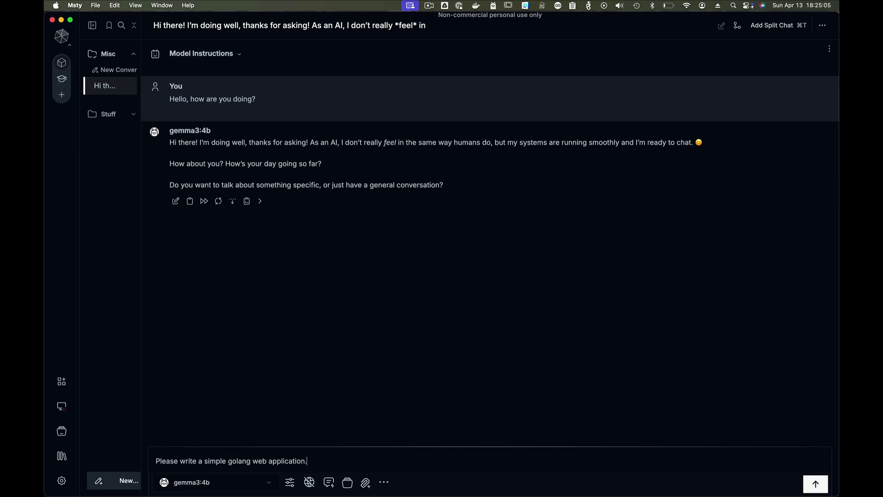
key("Return")
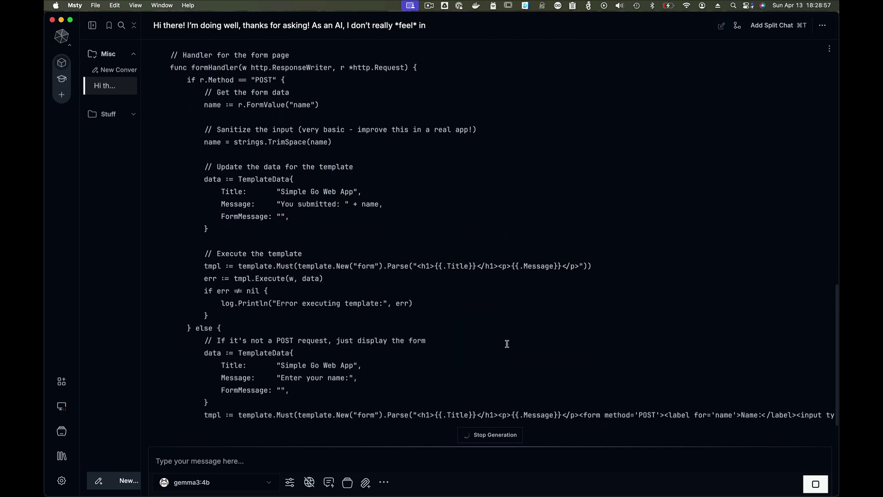
left_click(532, 353)
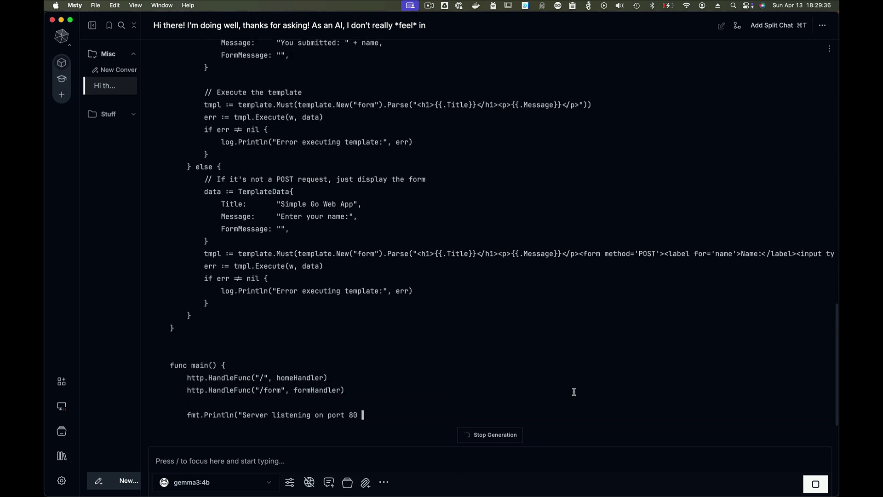